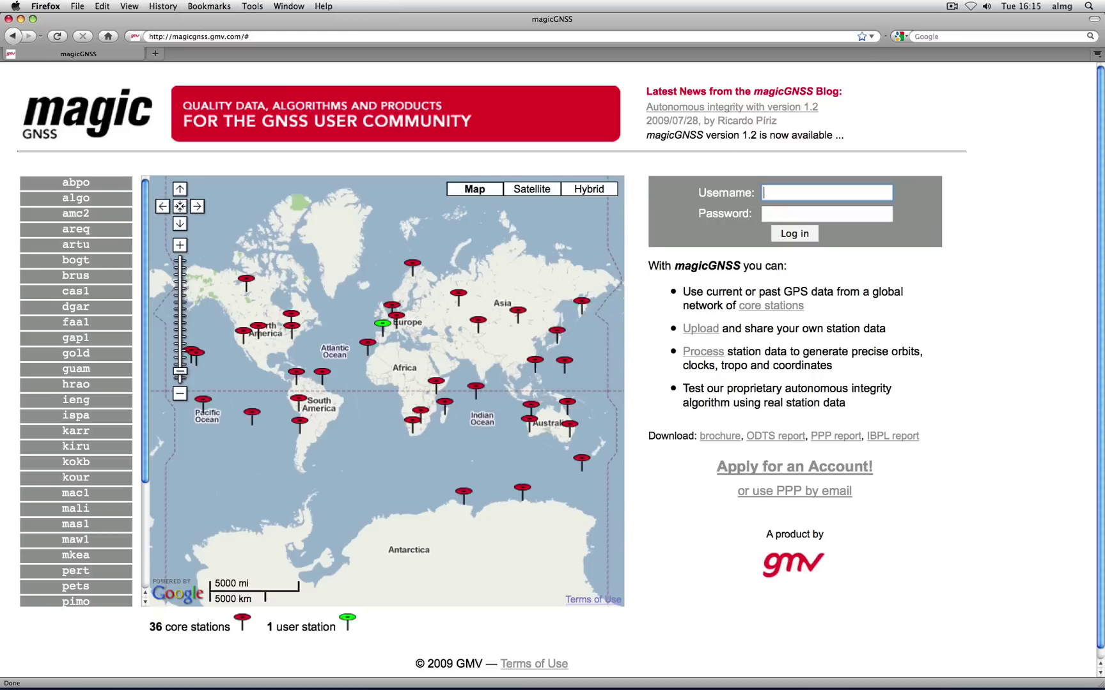
# Step: Log in to magicGNSS with the account username and password
pyautogui.press('Tab')
pyautogui.write('•••••••')
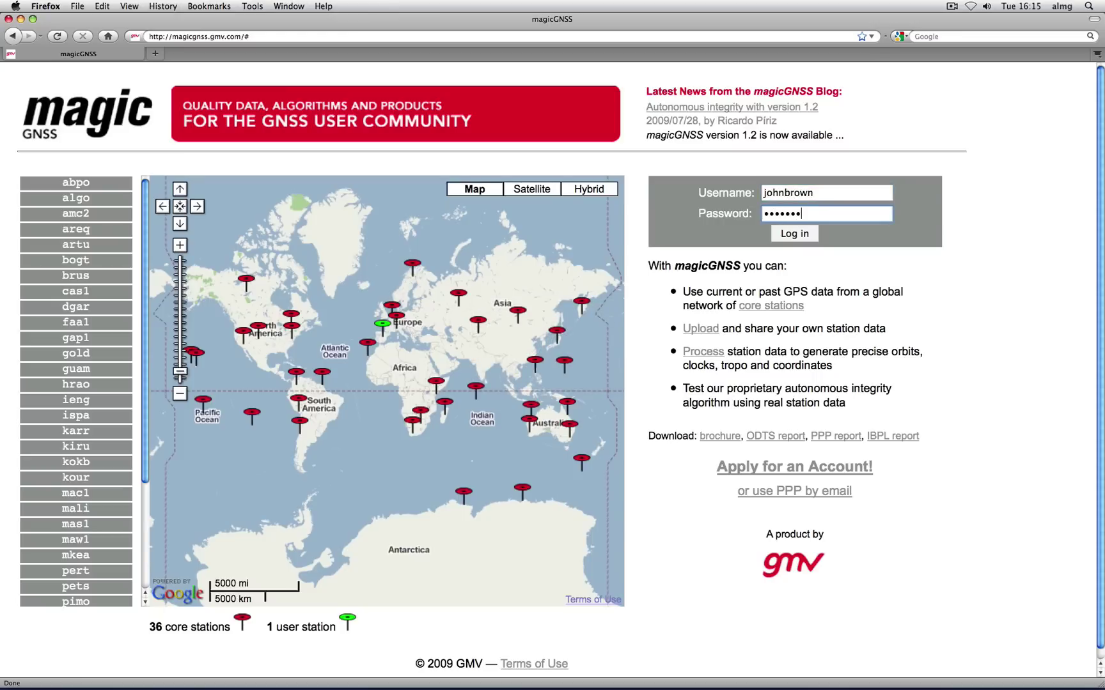
pyautogui.write('••')
pyautogui.press('Return')
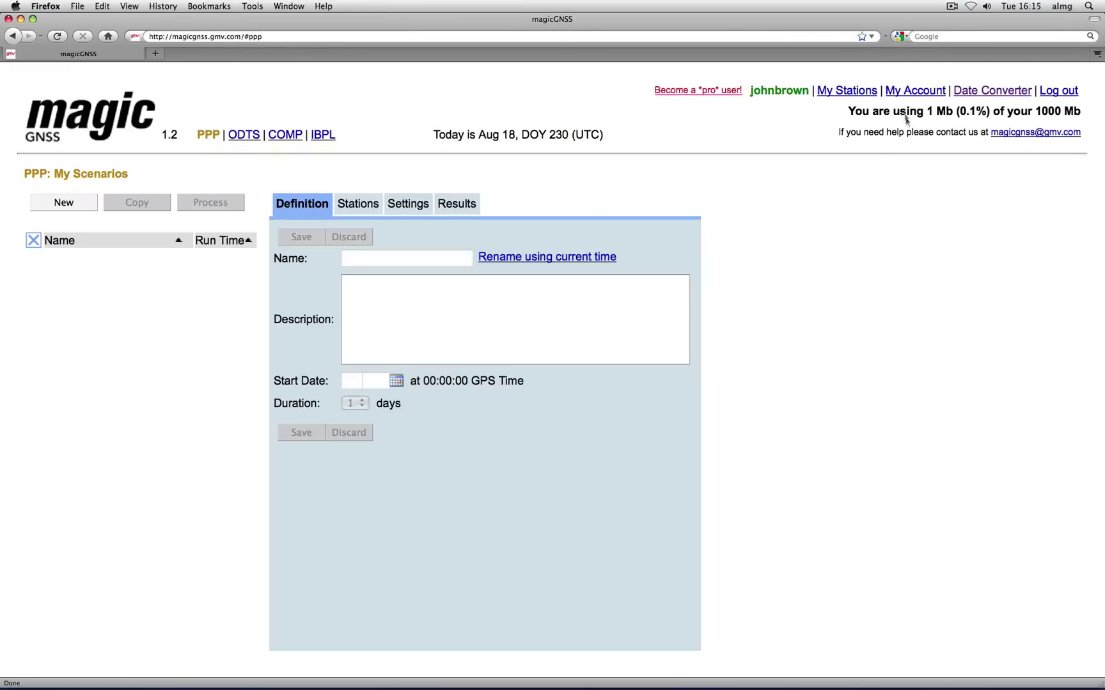
pyautogui.click(907, 94)
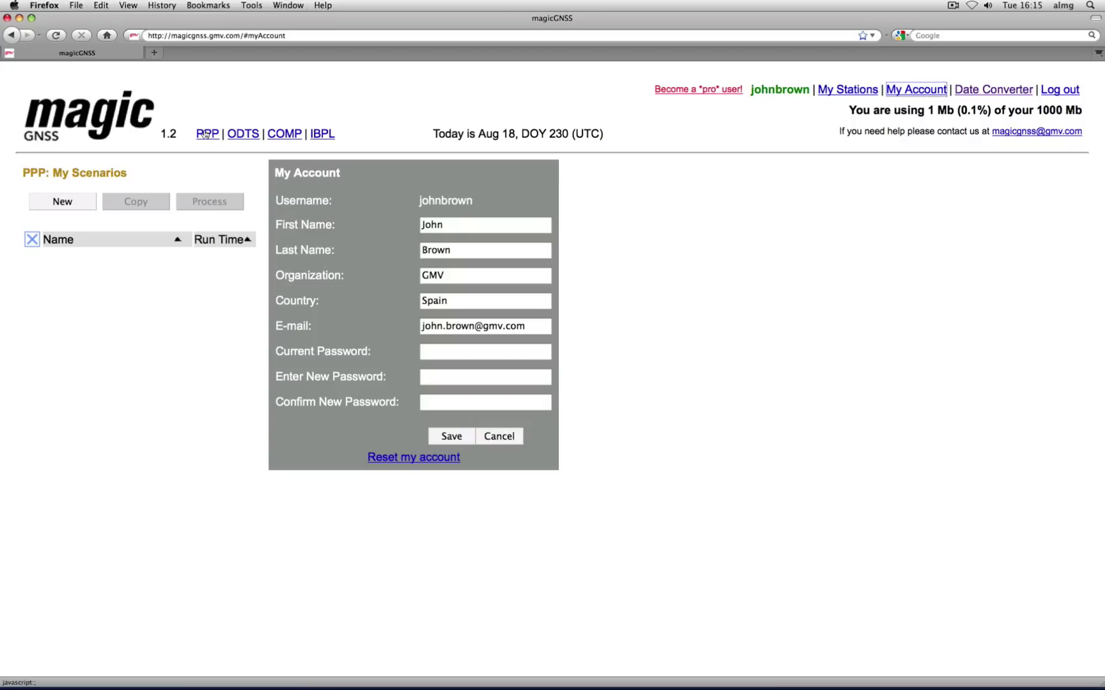
pyautogui.click(204, 133)
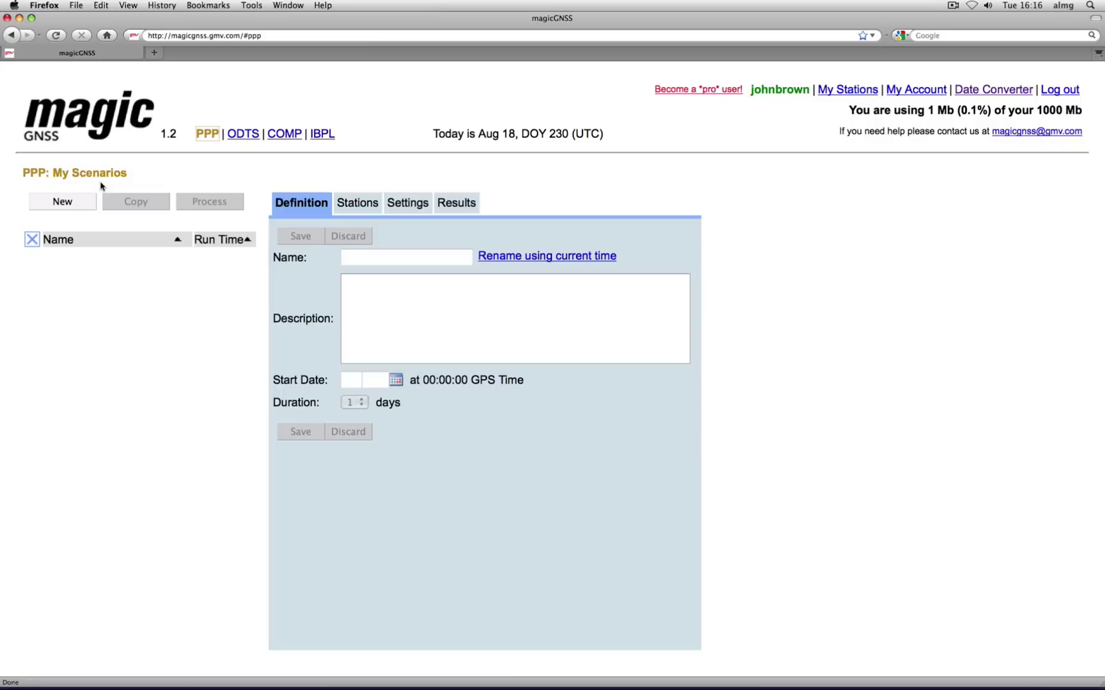
# Step: Save a new PPP scenario named 'My first scenario' starting 1 August 2009
pyautogui.click(82, 202)
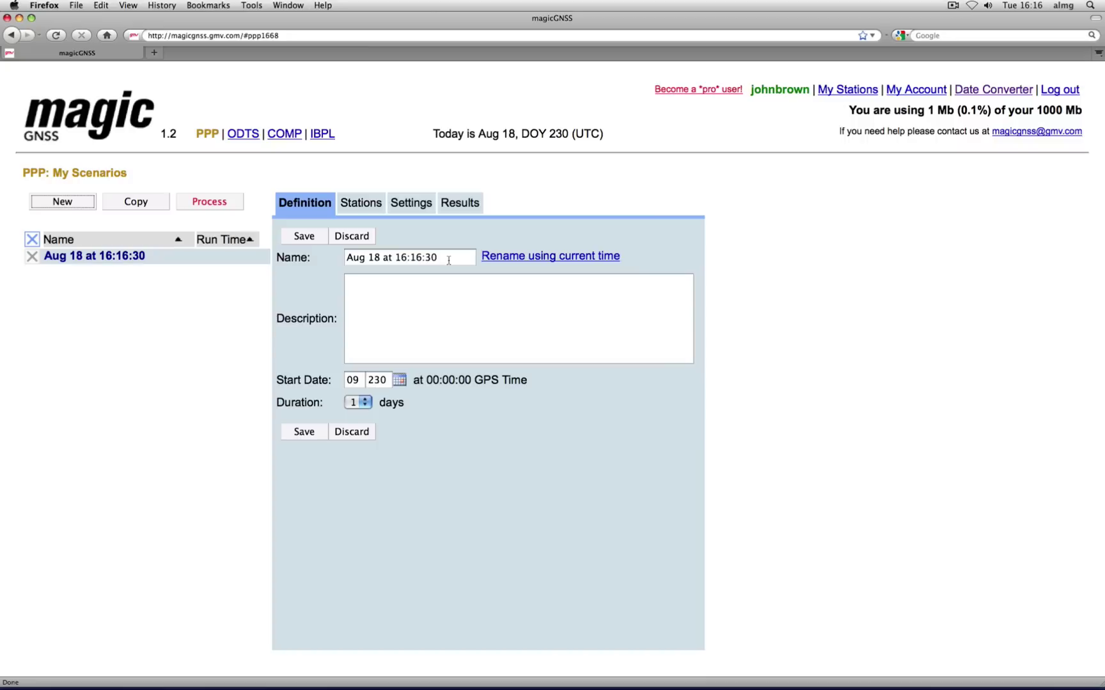
pyautogui.moveTo(449, 260); pyautogui.dragTo(341, 259)
pyautogui.write('My first sce')
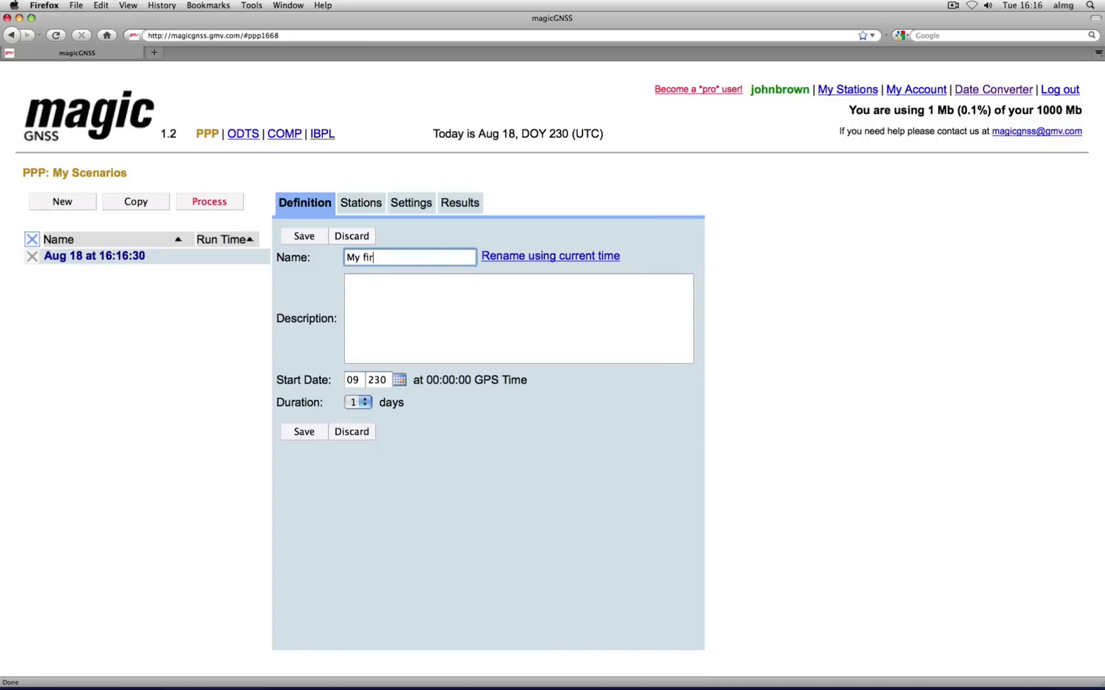
pyautogui.write('nario')
pyautogui.click(399, 381)
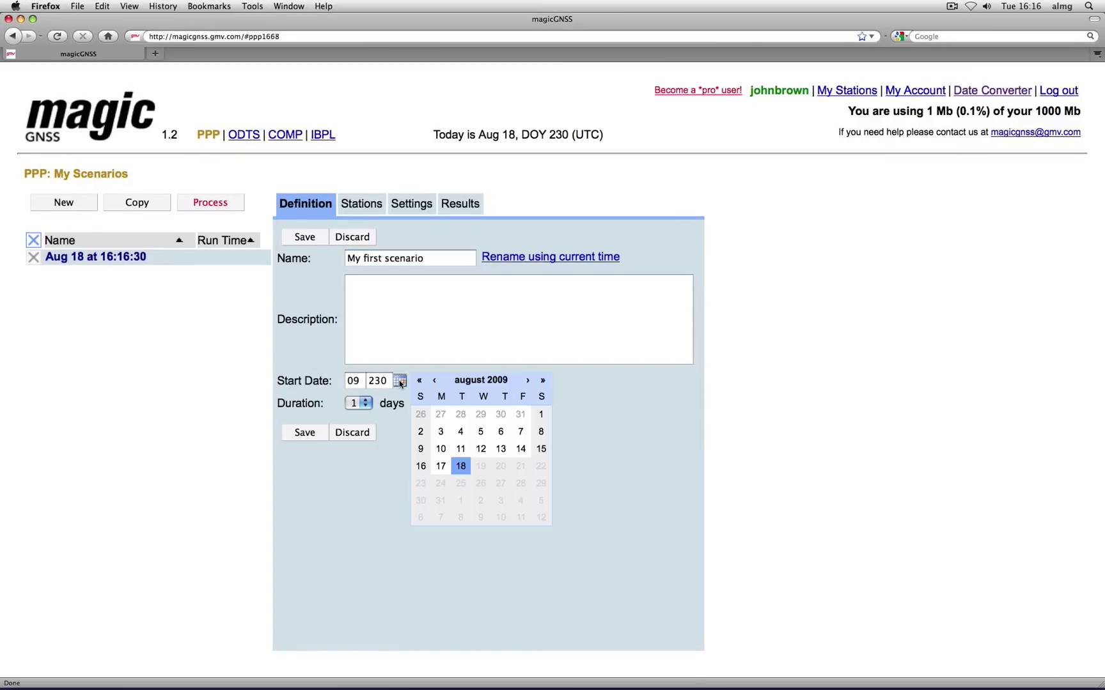
pyautogui.click(541, 415)
pyautogui.click(311, 439)
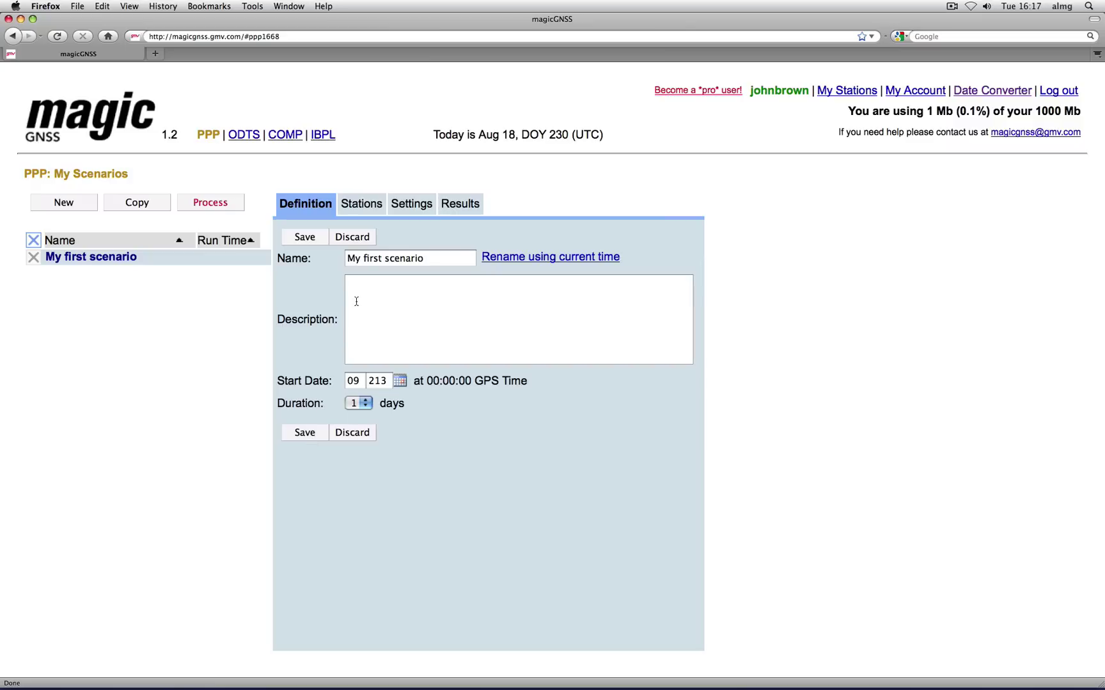
# Step: Add public station gap1 to the scenario, save it, and start processing
pyautogui.click(368, 210)
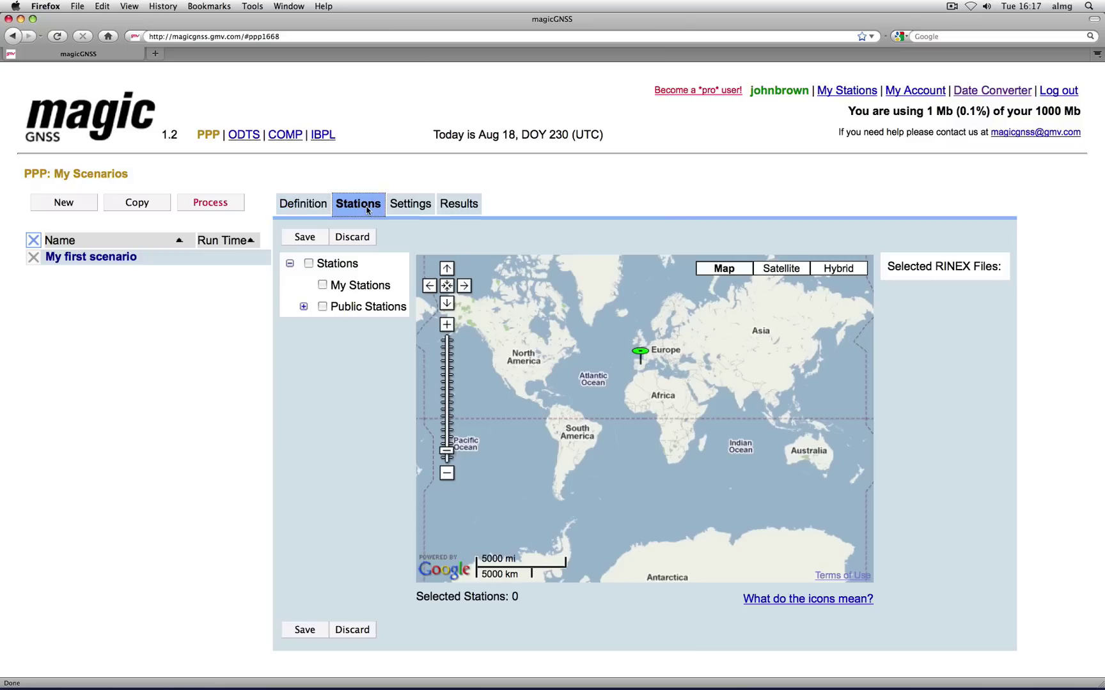
pyautogui.click(304, 307)
pyautogui.click(335, 328)
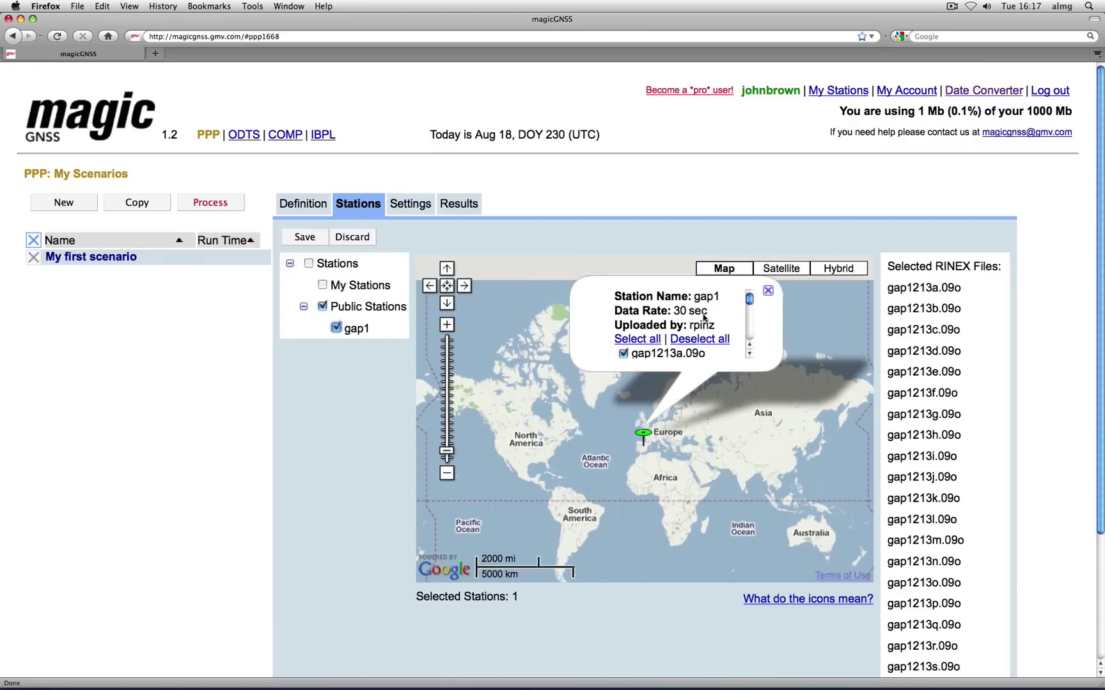
pyautogui.moveTo(749, 301)
pyautogui.mouseDown()
pyautogui.moveTo(752, 339)
pyautogui.moveTo(752, 307)
pyautogui.mouseUp()
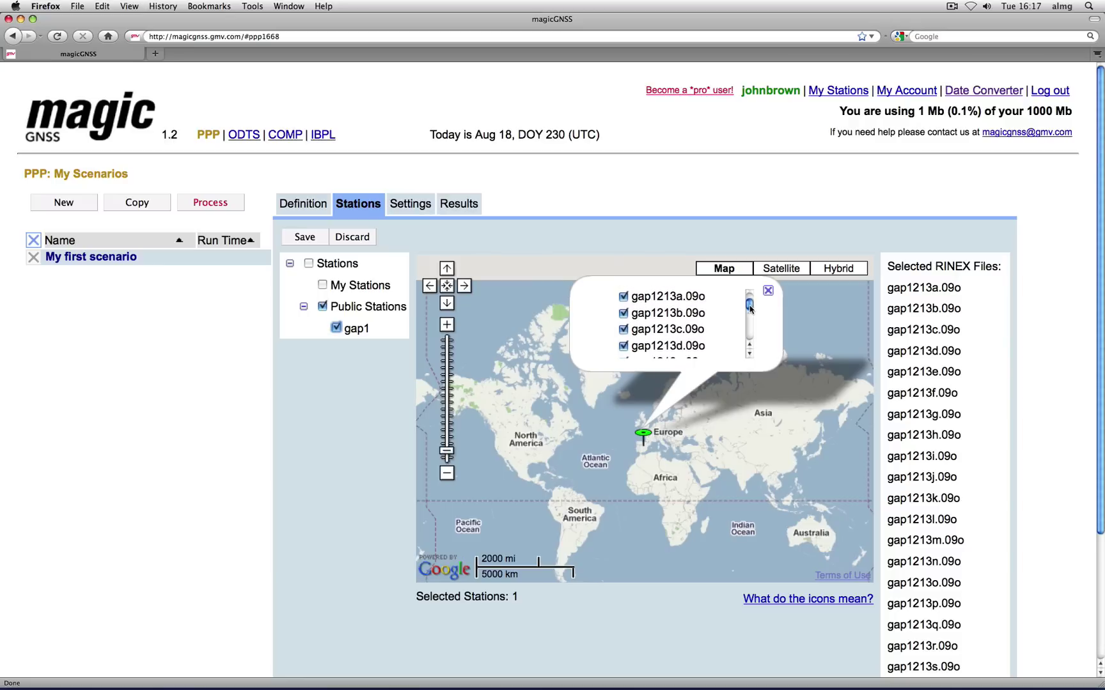
pyautogui.click(303, 237)
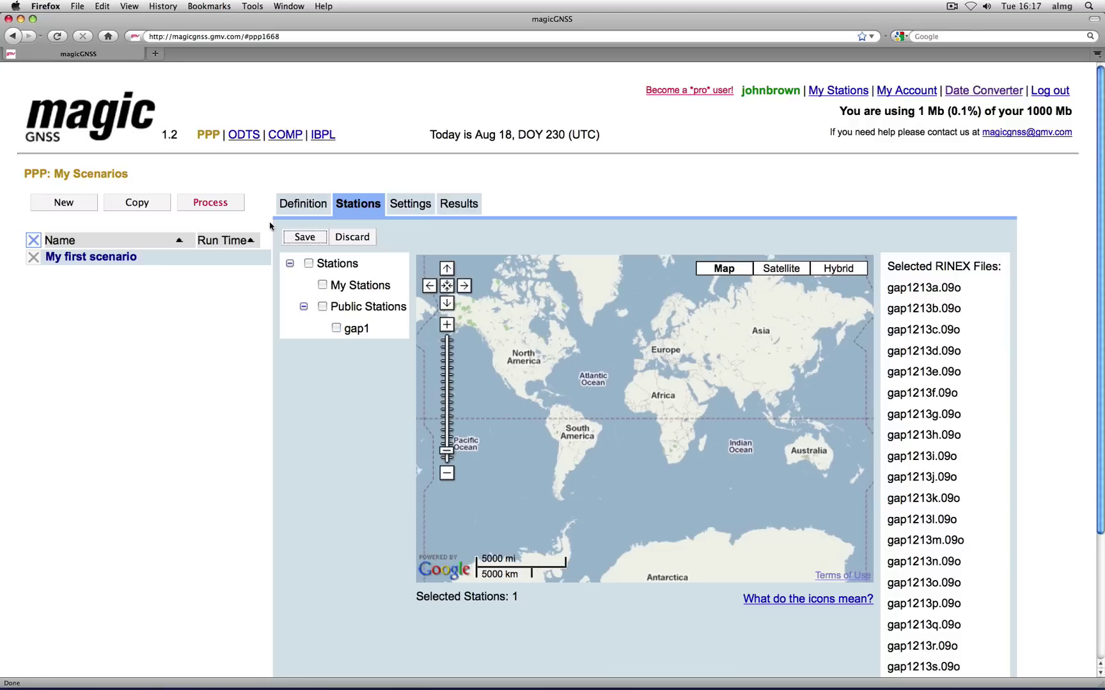
pyautogui.click(217, 203)
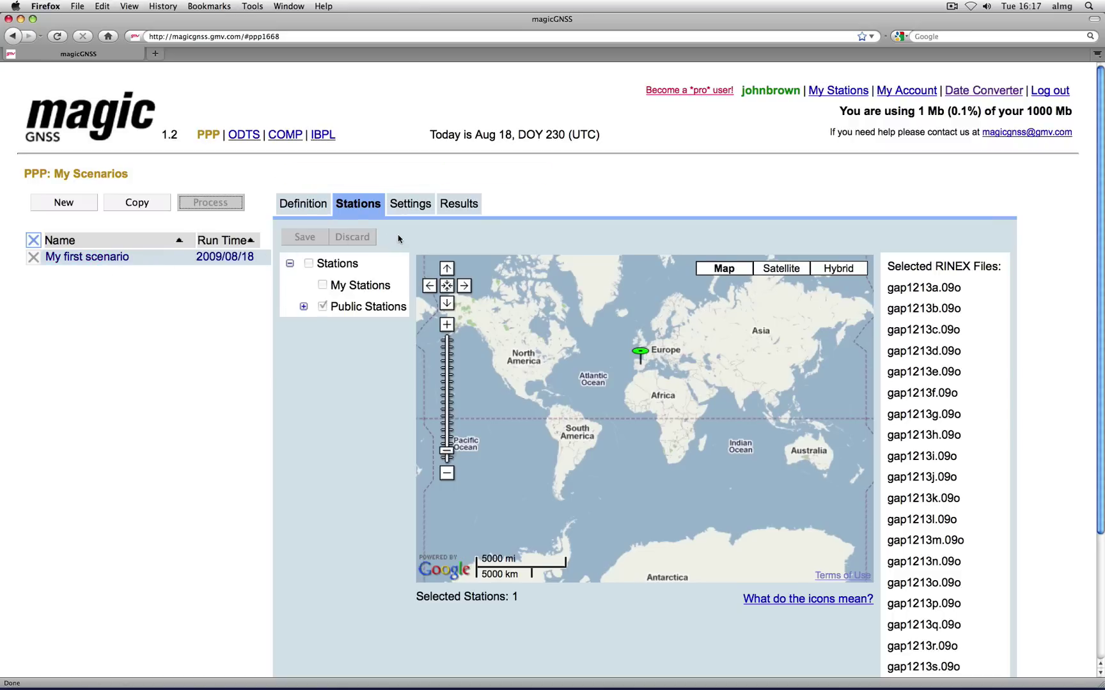
# Step: Download the scenario results archive and open ppp_report_001668.pdf from it
pyautogui.click(455, 209)
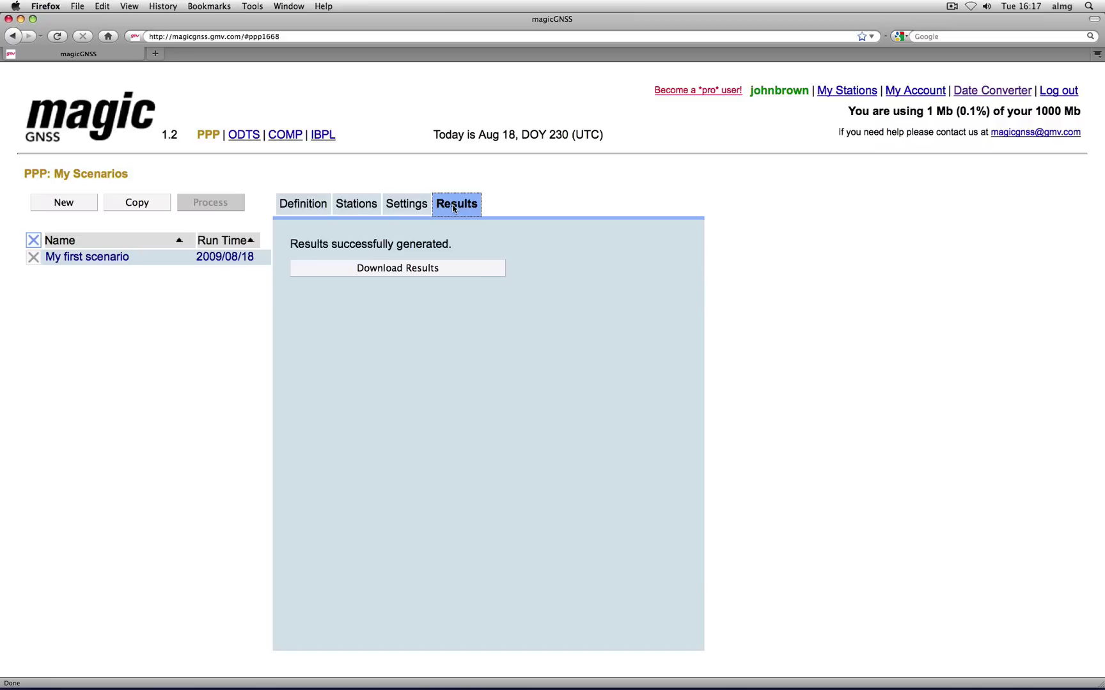
pyautogui.click(422, 271)
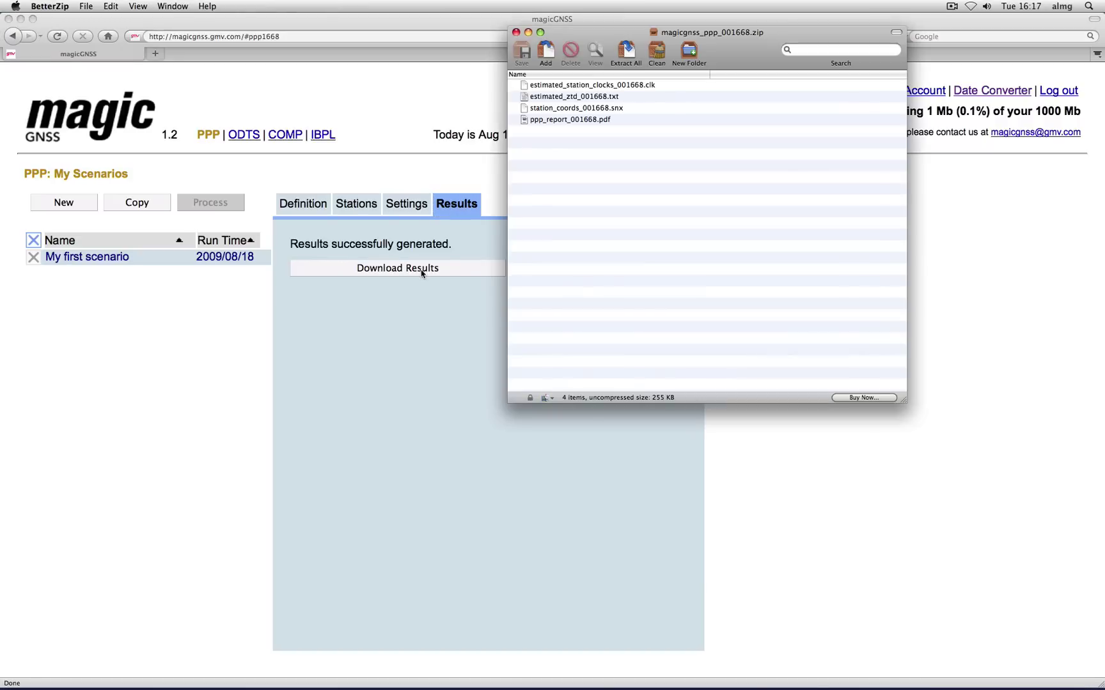
pyautogui.doubleClick(552, 120)
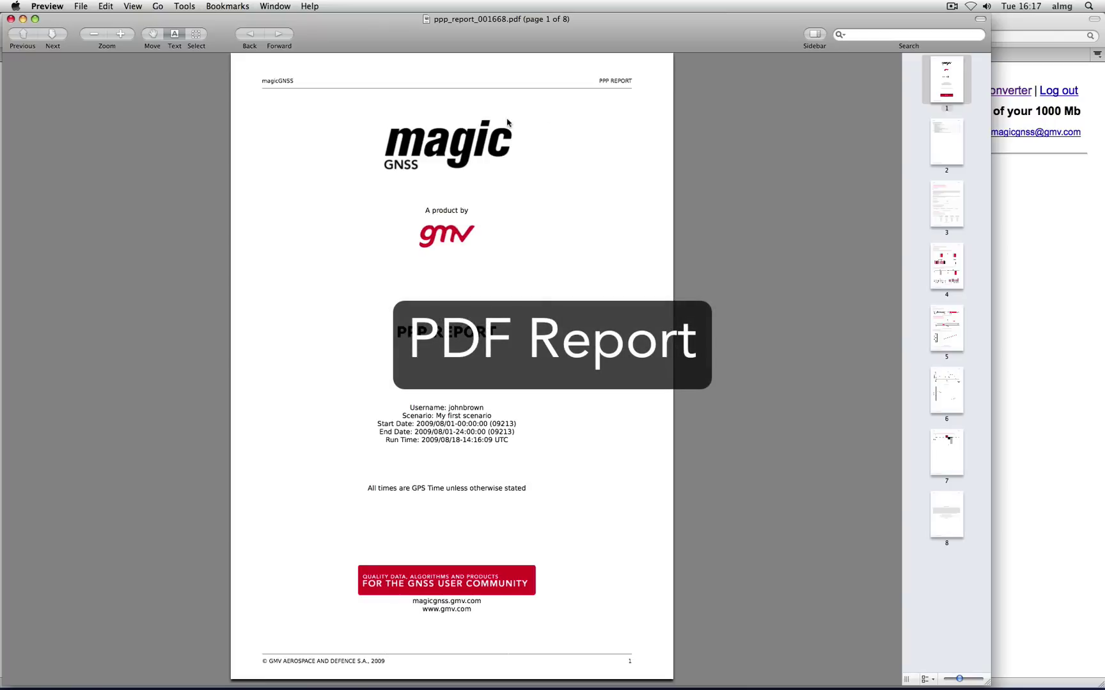
# Step: Page through report pages 2 to 8, ending at the disclaimer, then close Preview
pyautogui.click(934, 160)
pyautogui.click(943, 219)
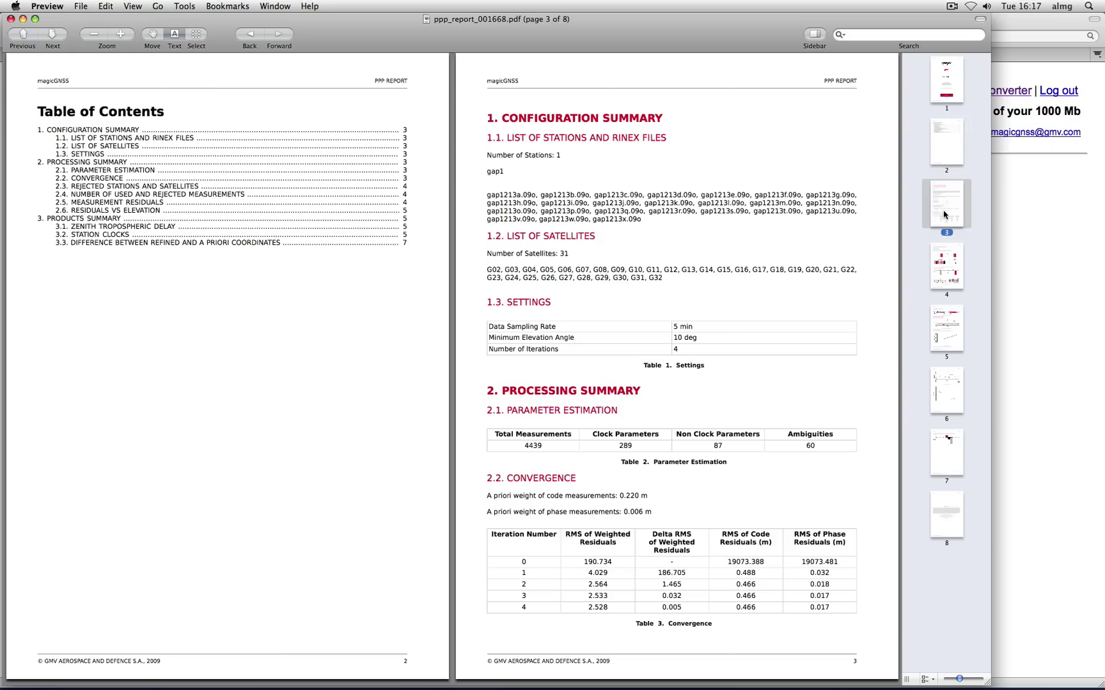
pyautogui.click(945, 266)
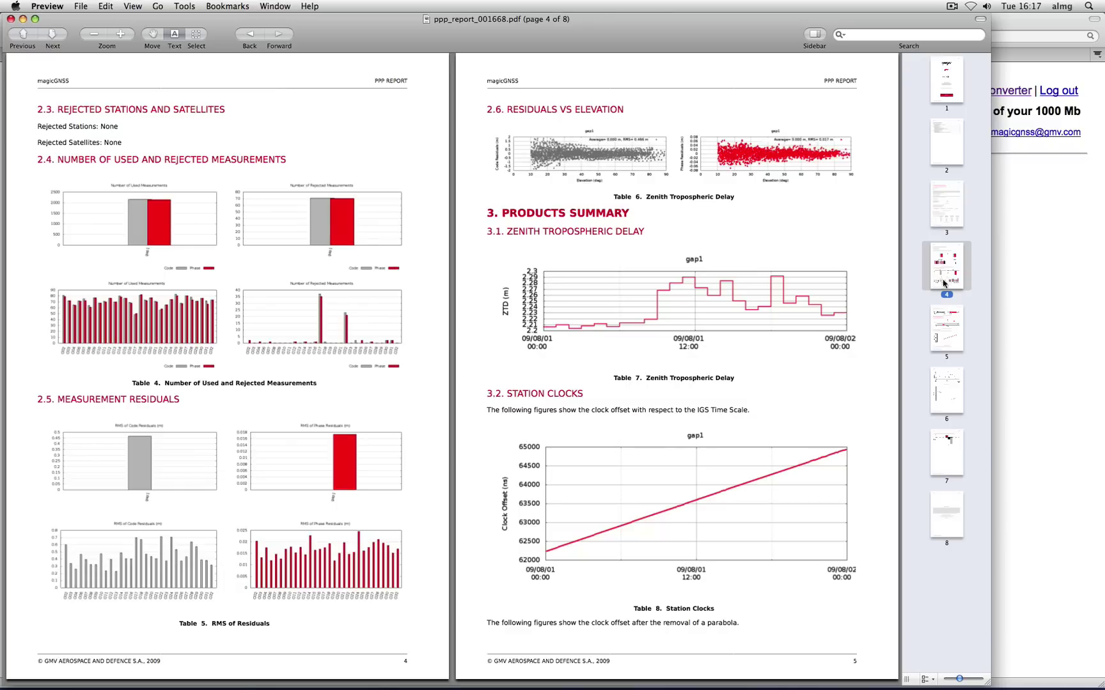
pyautogui.click(943, 333)
pyautogui.click(944, 390)
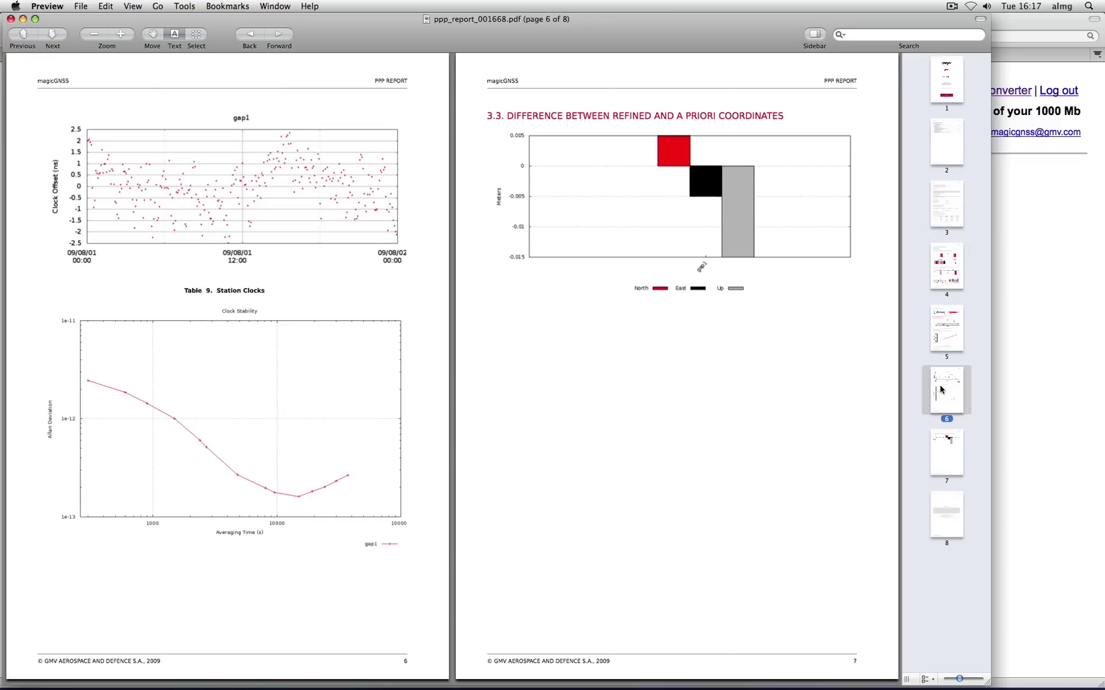
pyautogui.click(943, 447)
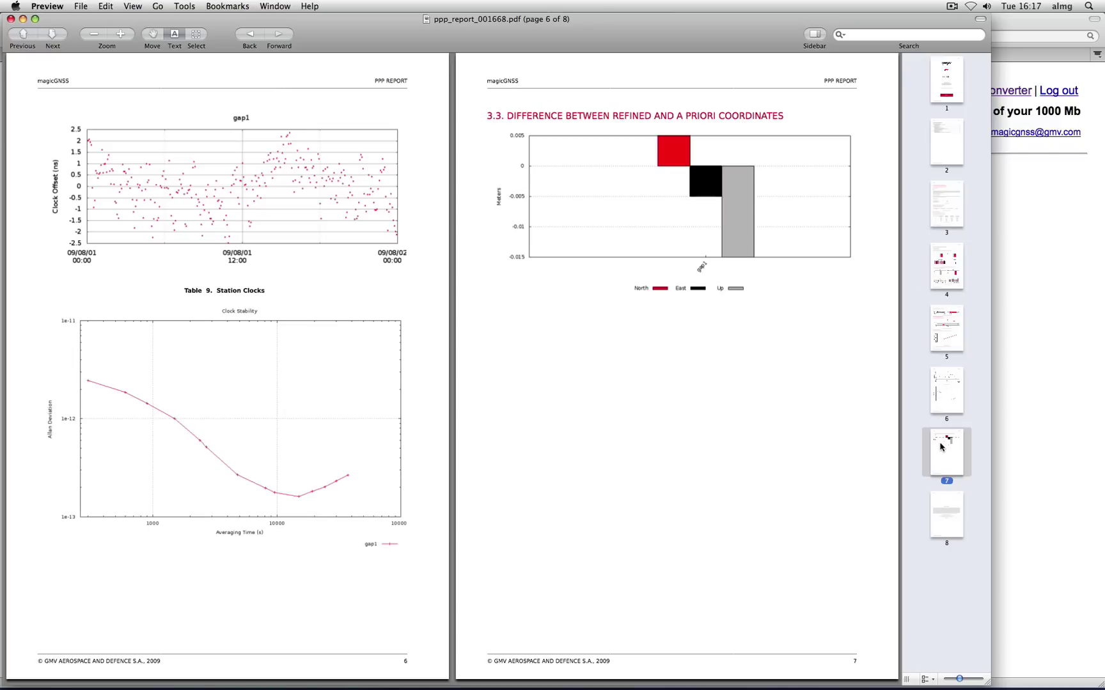
pyautogui.click(943, 501)
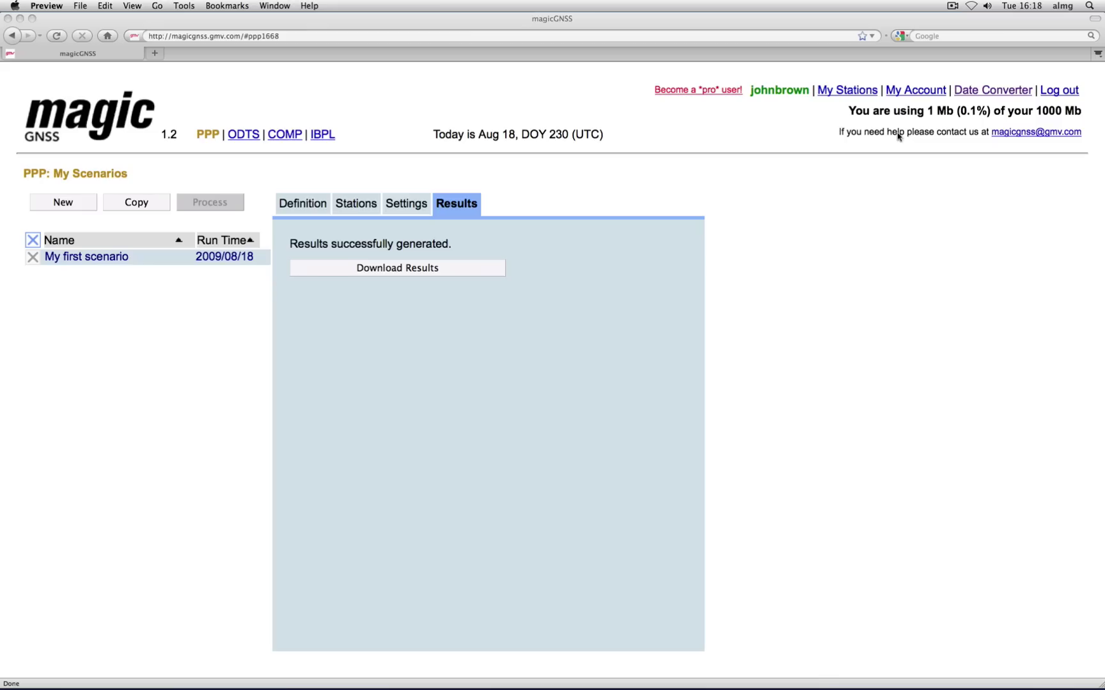
pyautogui.click(11, 19)
# Step: Log out of magicGNSS, view the Apply for an Account form, then go home
pyautogui.click(1053, 94)
pyautogui.click(1053, 95)
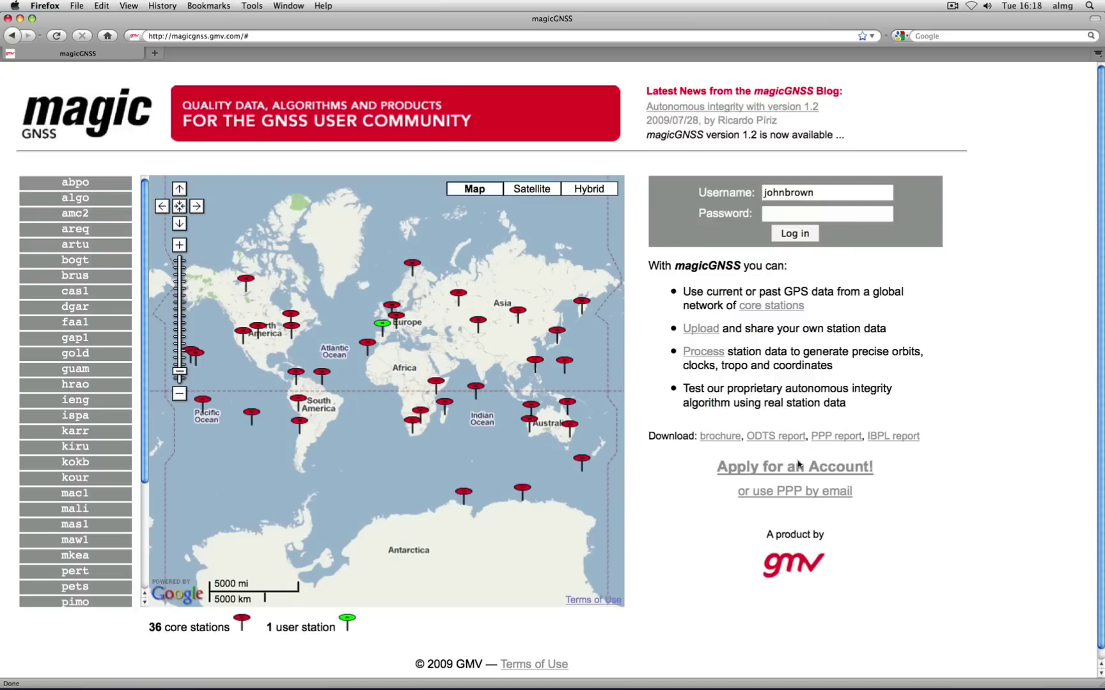
pyautogui.click(787, 474)
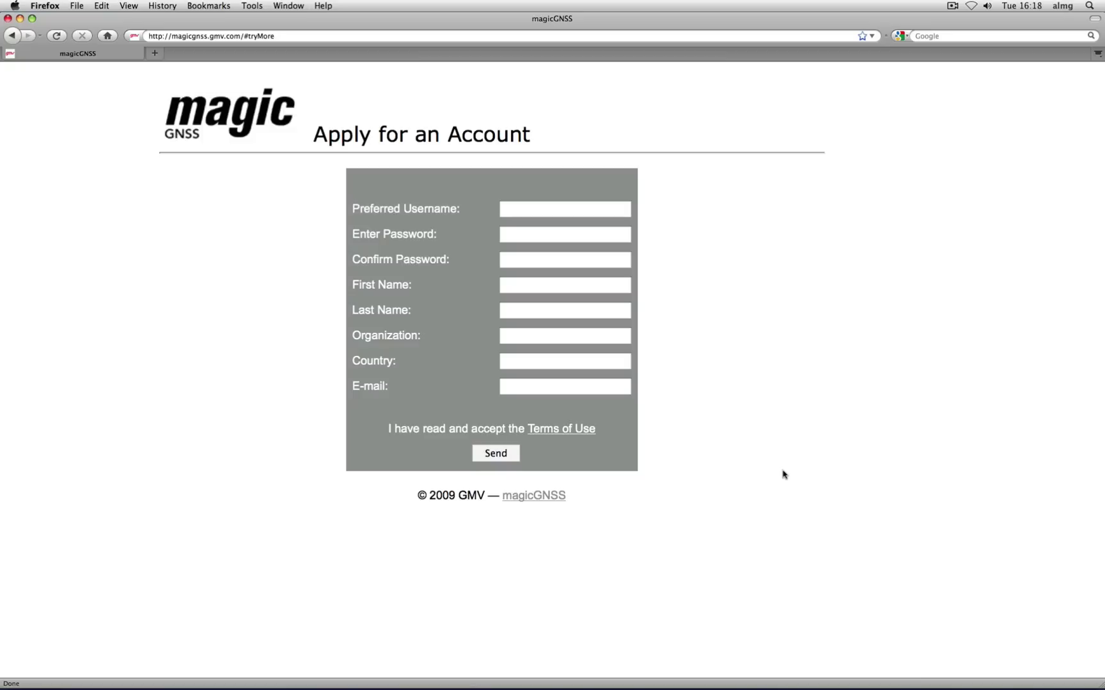
pyautogui.click(543, 498)
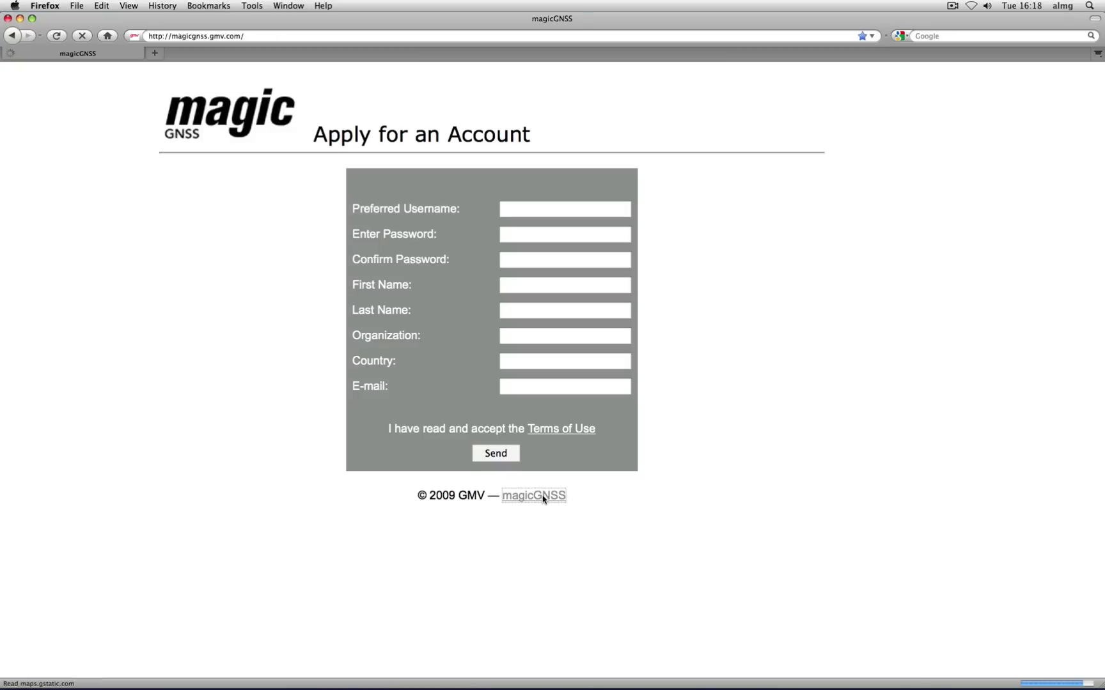